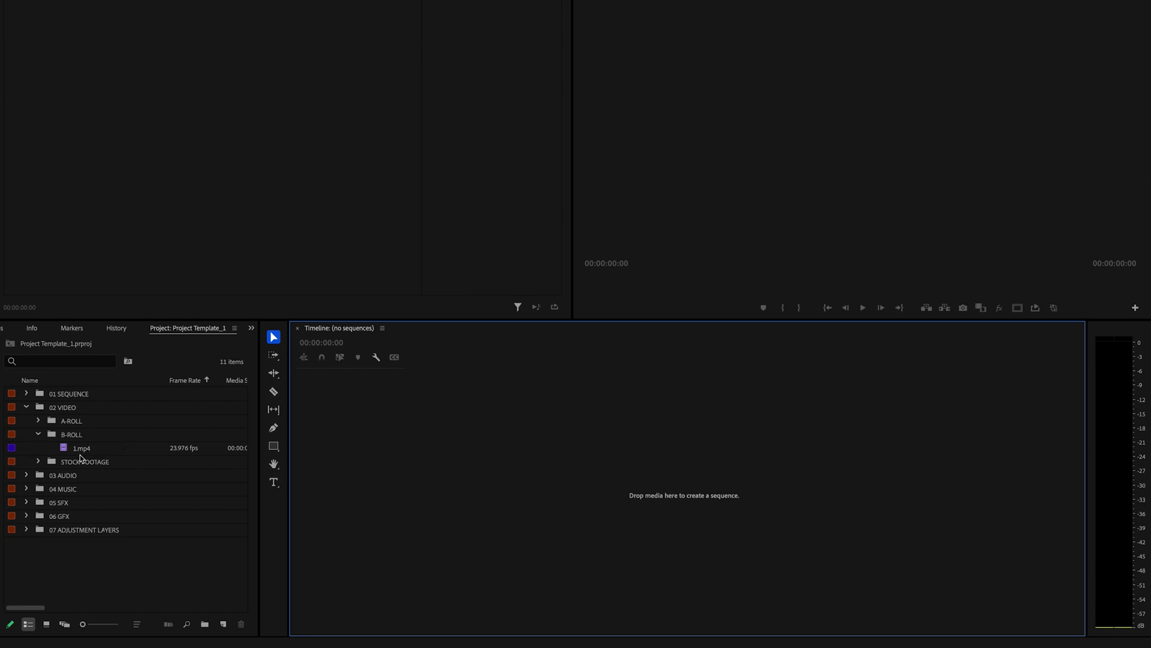
- Build sequence 1 from the 1.mp4 clip and mark in/out points spanning the whole clip
{"action": "left_click_drag", "start_coordinate": [74, 438], "coordinate": [140, 437]}
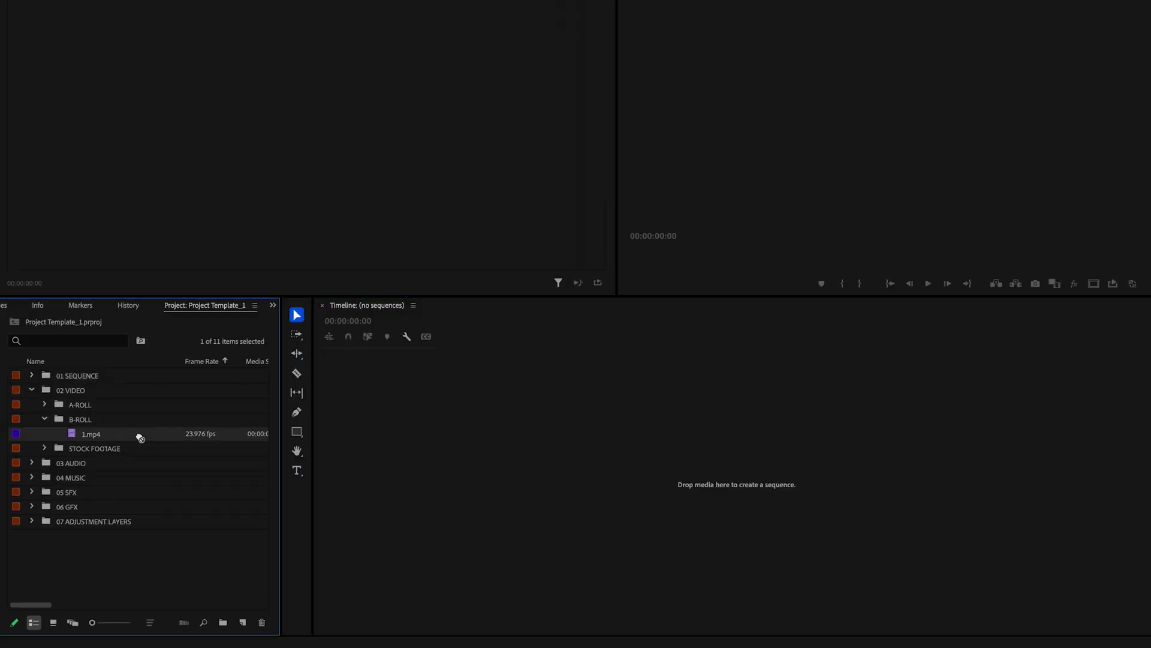
{"action": "left_click_drag", "start_coordinate": [529, 435], "coordinate": [594, 452]}
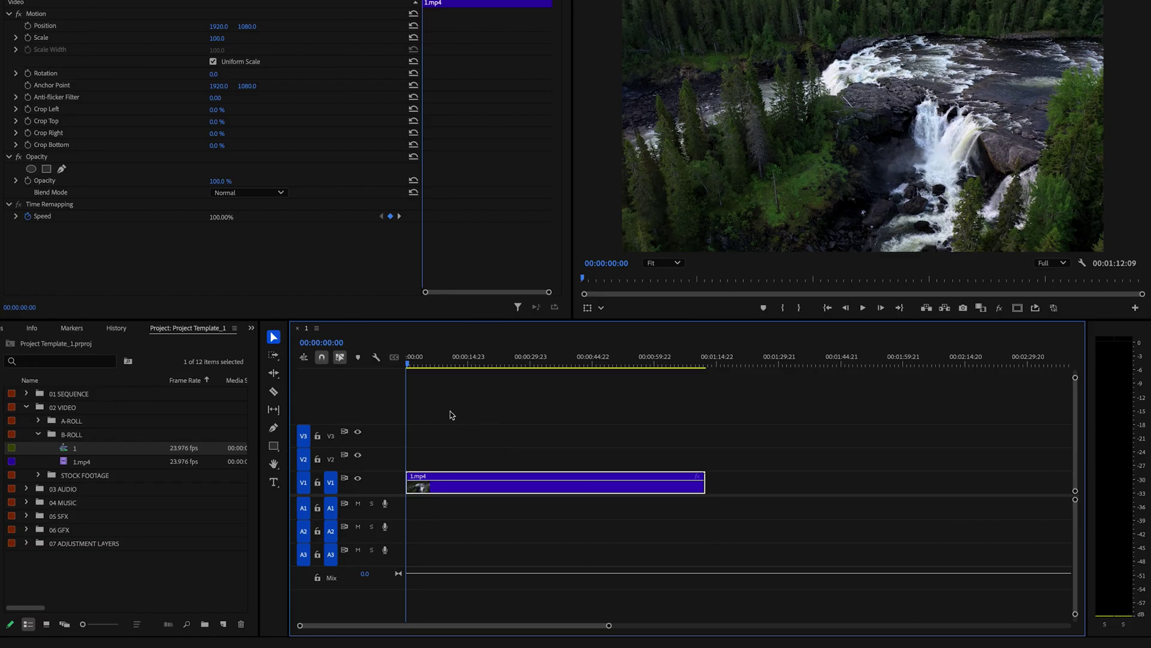
{"action": "left_click_drag", "start_coordinate": [445, 408], "coordinate": [966, 561]}
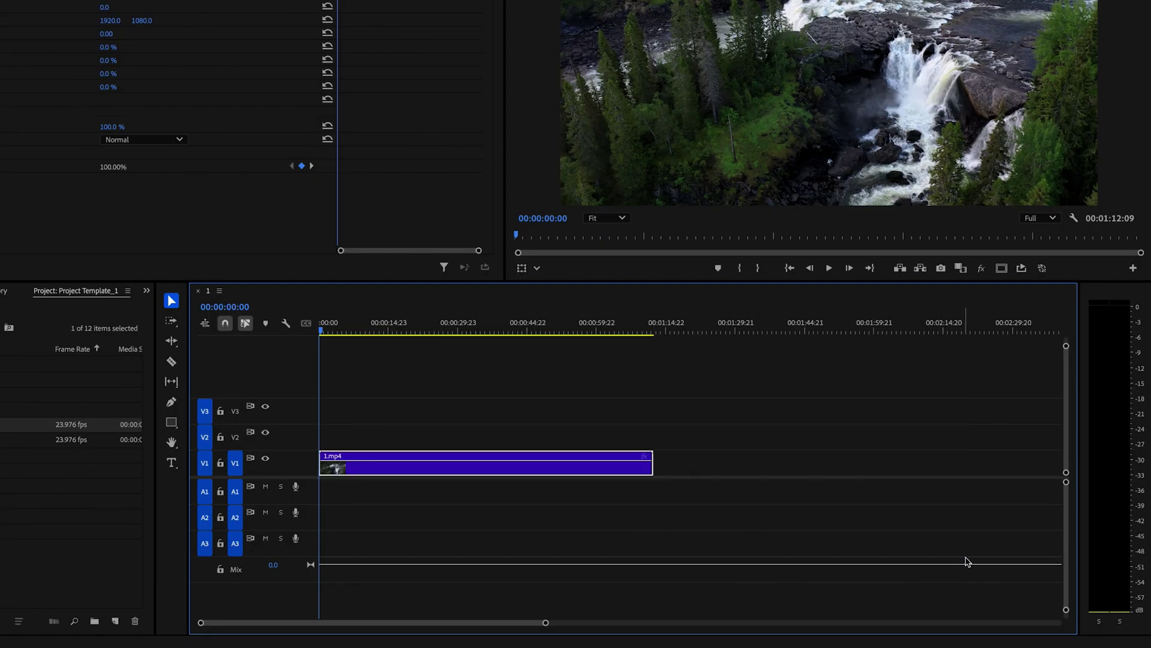
{"action": "key", "text": "slash"}
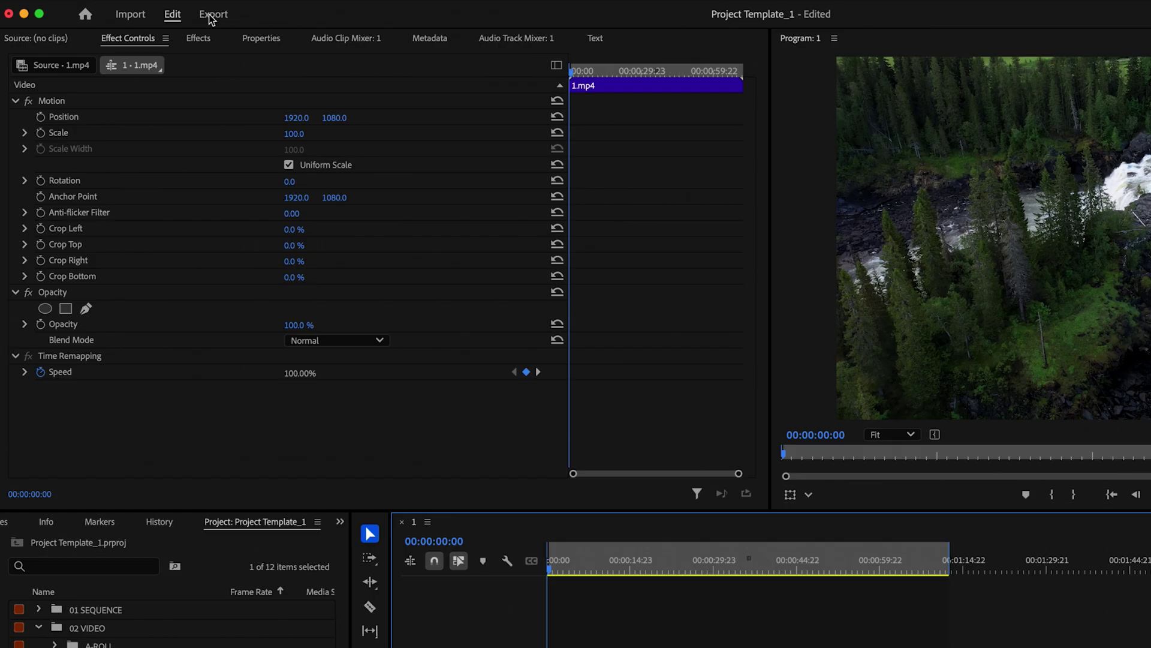
- Open the Export page for sequence 1 and name the output media file TEST
{"action": "left_click", "coordinate": [213, 14]}
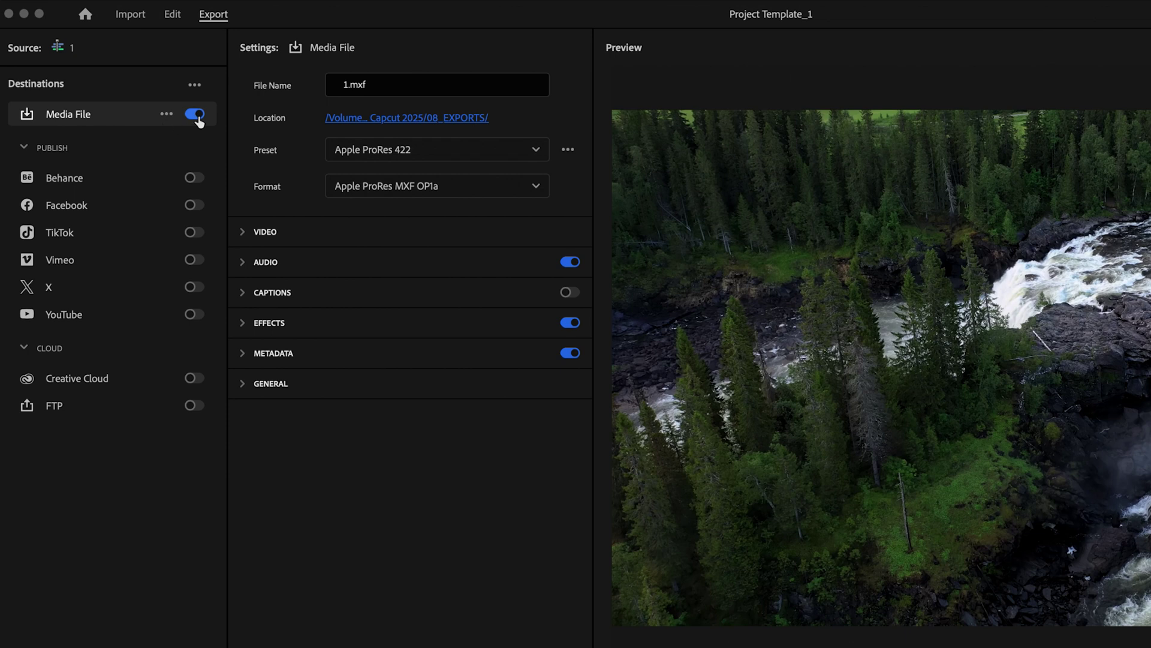
{"action": "left_click", "coordinate": [197, 118]}
{"action": "left_click", "coordinate": [193, 115]}
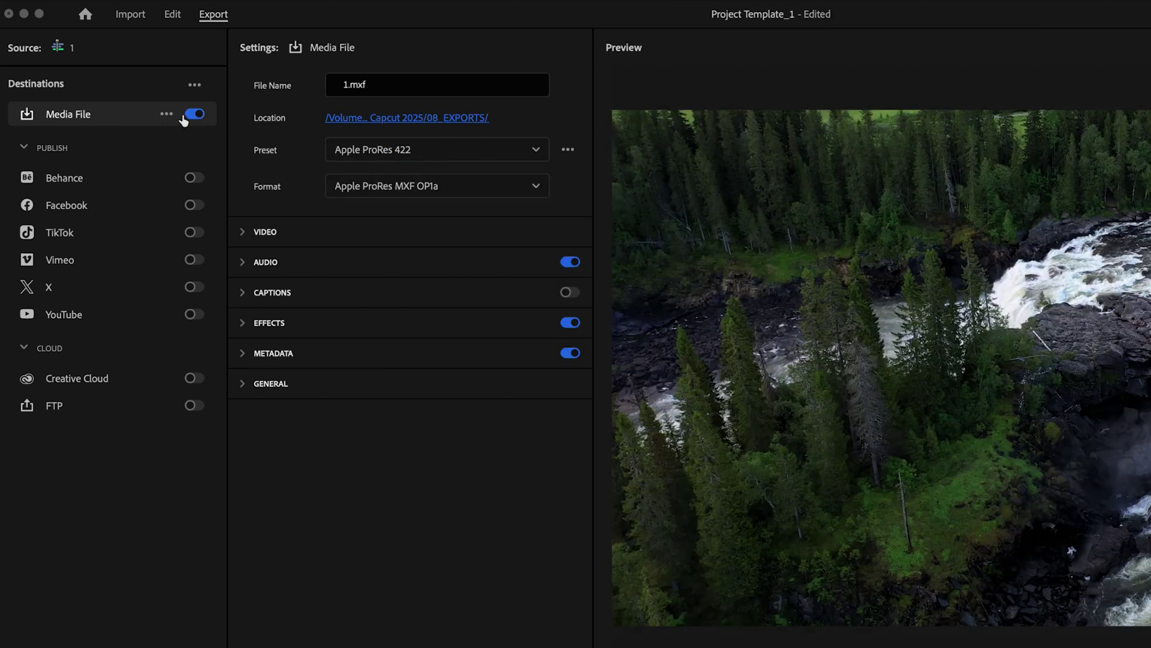
{"action": "left_click", "coordinate": [346, 84]}
{"action": "left_click_drag", "start_coordinate": [388, 87], "coordinate": [312, 87]}
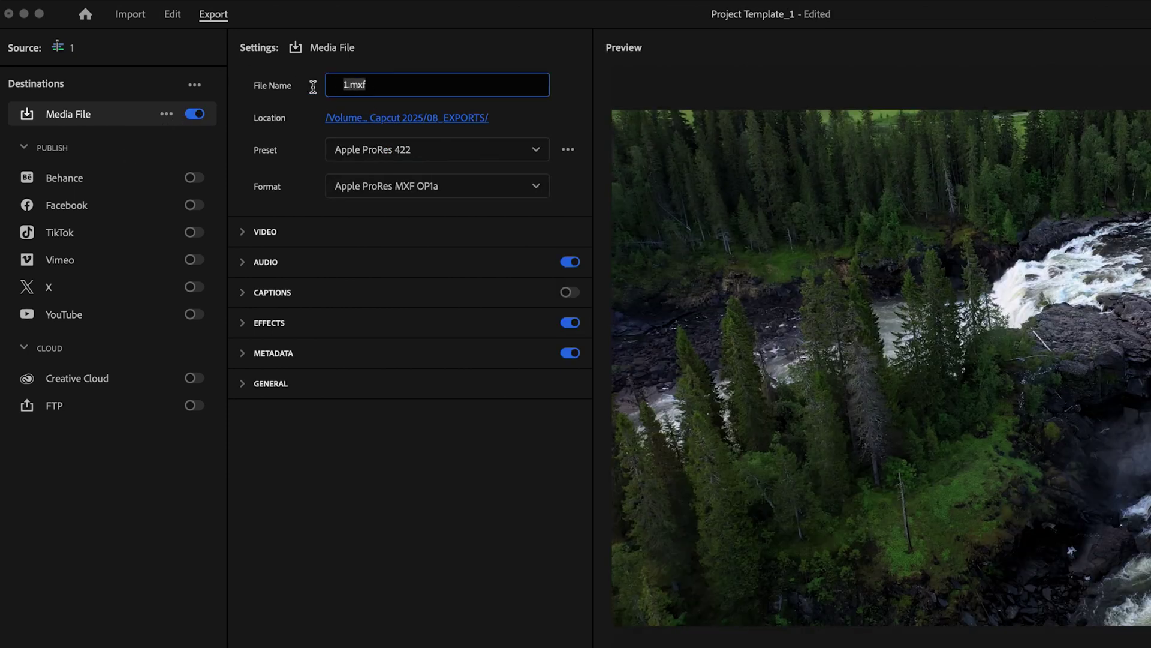
{"action": "type", "text": "TEST"}
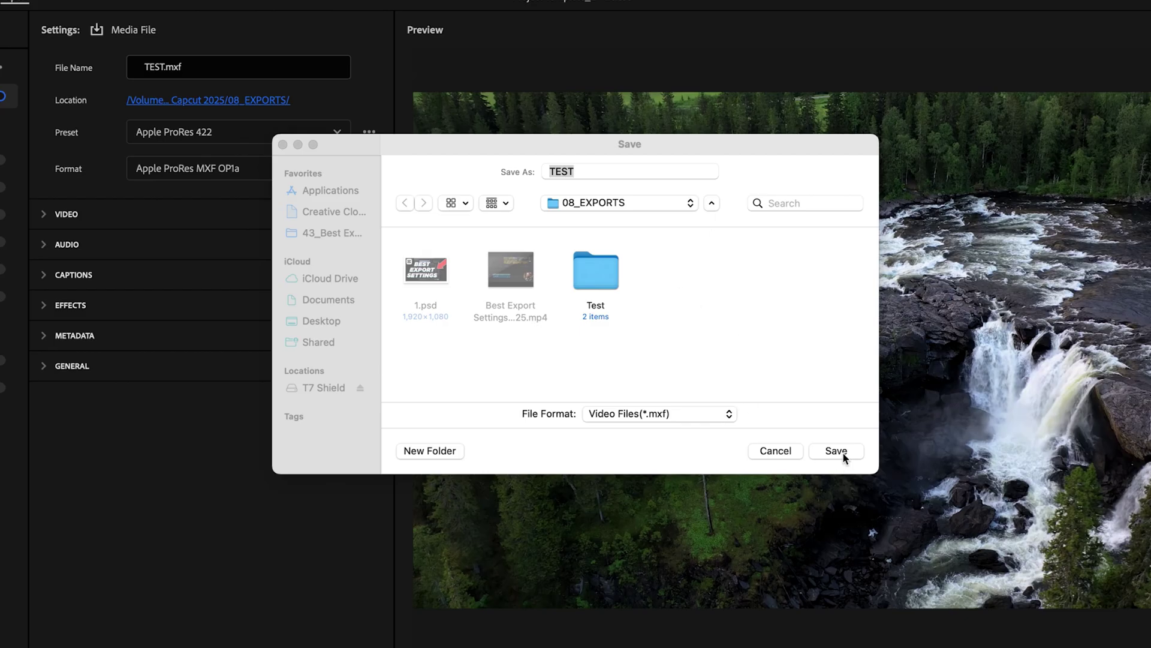
{"action": "left_click", "coordinate": [842, 453]}
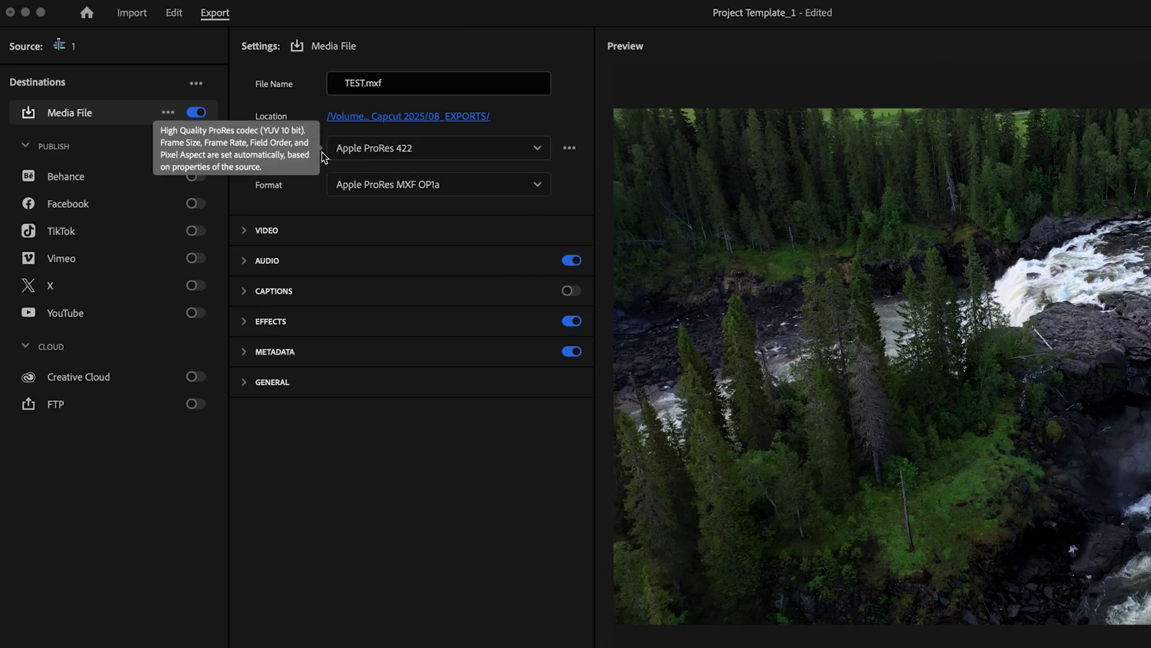
- Set the export format to H.264 and expand the Video settings section
{"action": "left_click", "coordinate": [401, 187]}
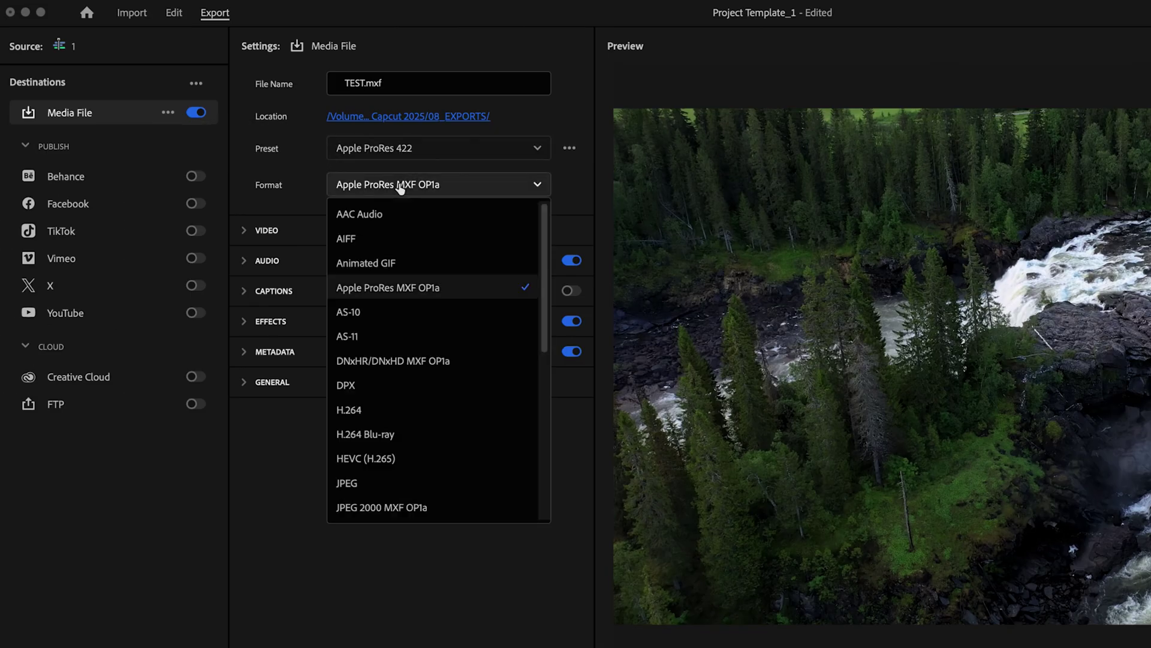
{"action": "left_click", "coordinate": [354, 411]}
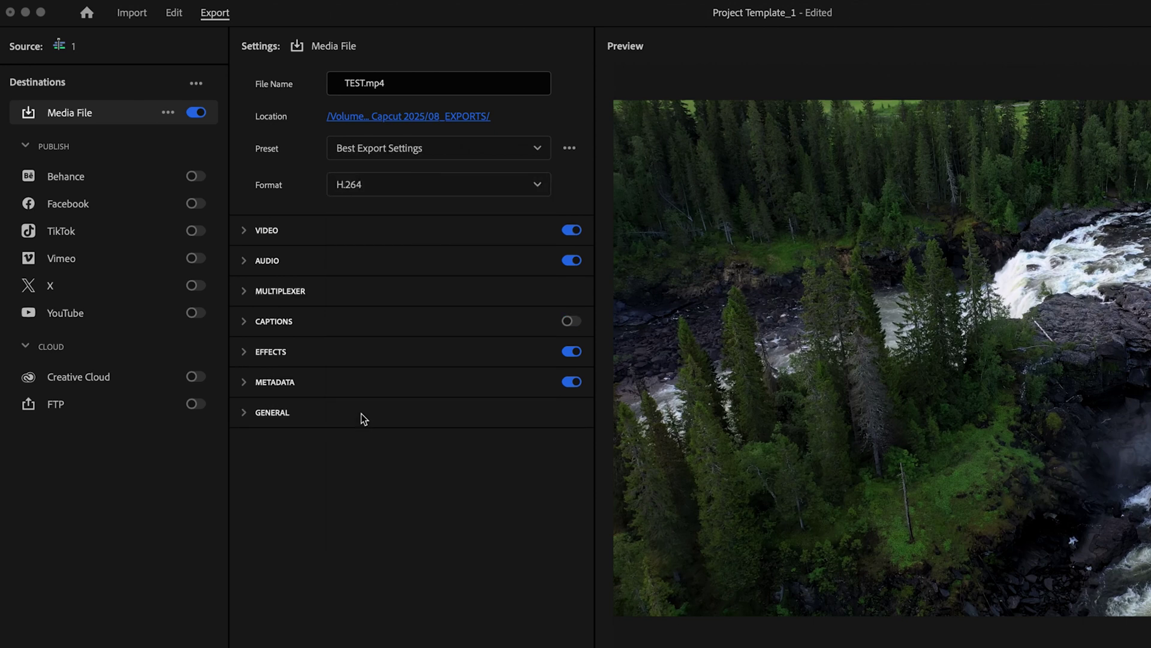
{"action": "left_click", "coordinate": [574, 232]}
{"action": "left_click", "coordinate": [574, 233]}
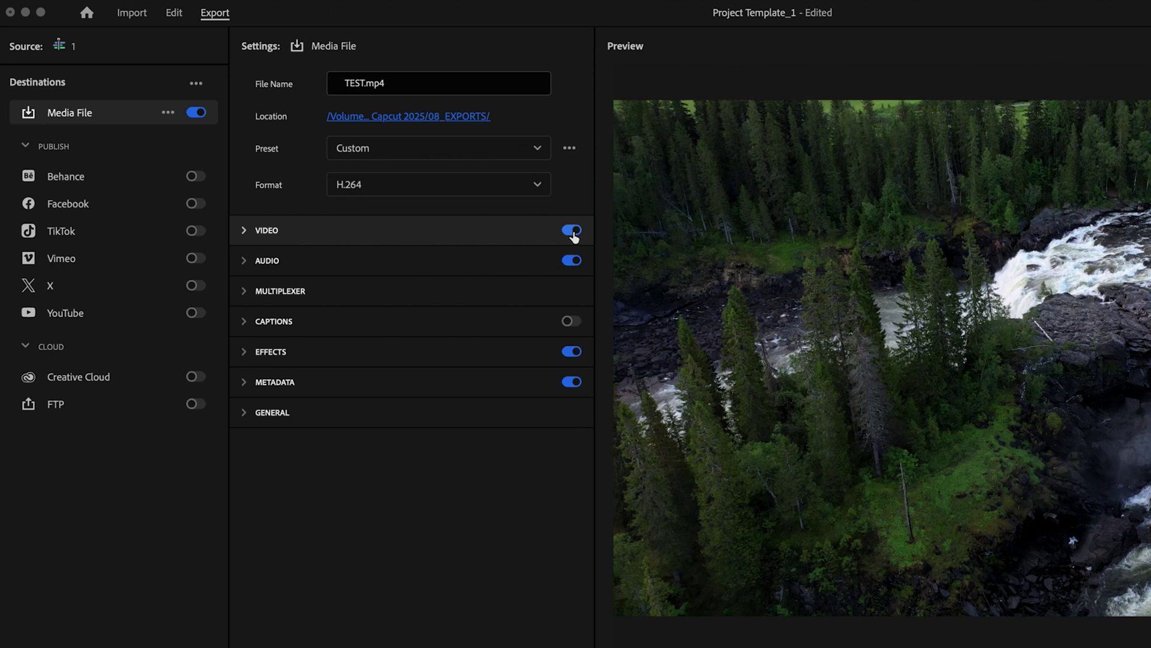
{"action": "left_click", "coordinate": [246, 231]}
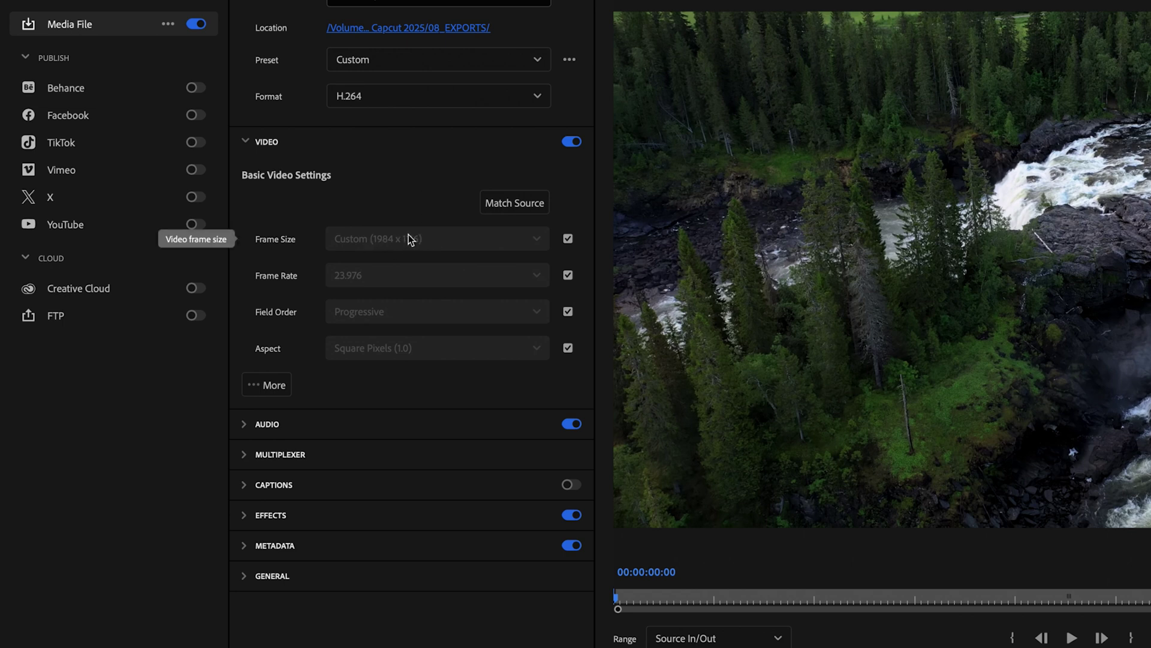
- Match the frame size to the source at UHD 3840 x 2160, keeping 23.976 fps
{"action": "left_click", "coordinate": [505, 210]}
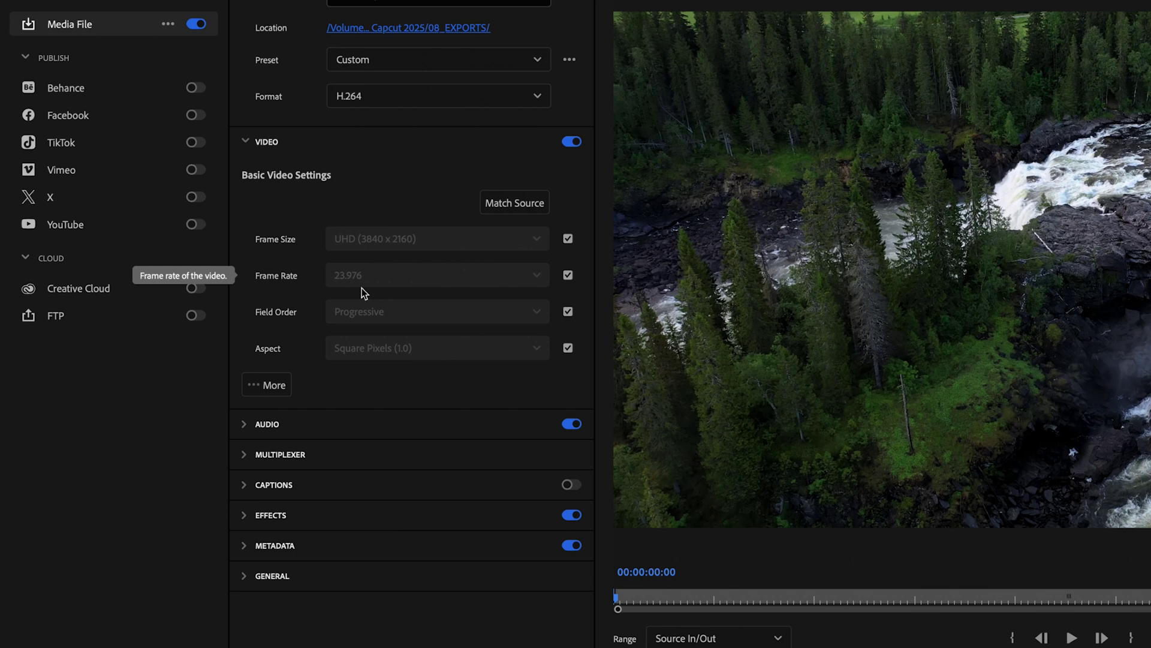
{"action": "left_click", "coordinate": [568, 275]}
{"action": "left_click", "coordinate": [536, 277]}
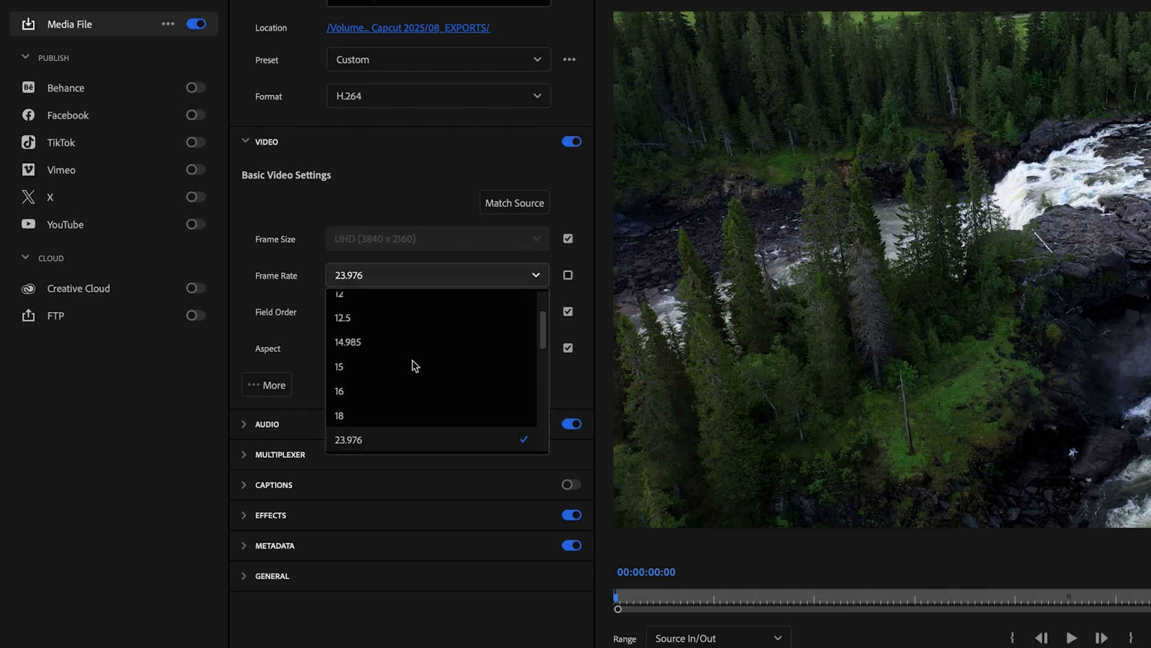
{"action": "scroll", "coordinate": [417, 369], "scroll_direction": "down", "scroll_amount": 5}
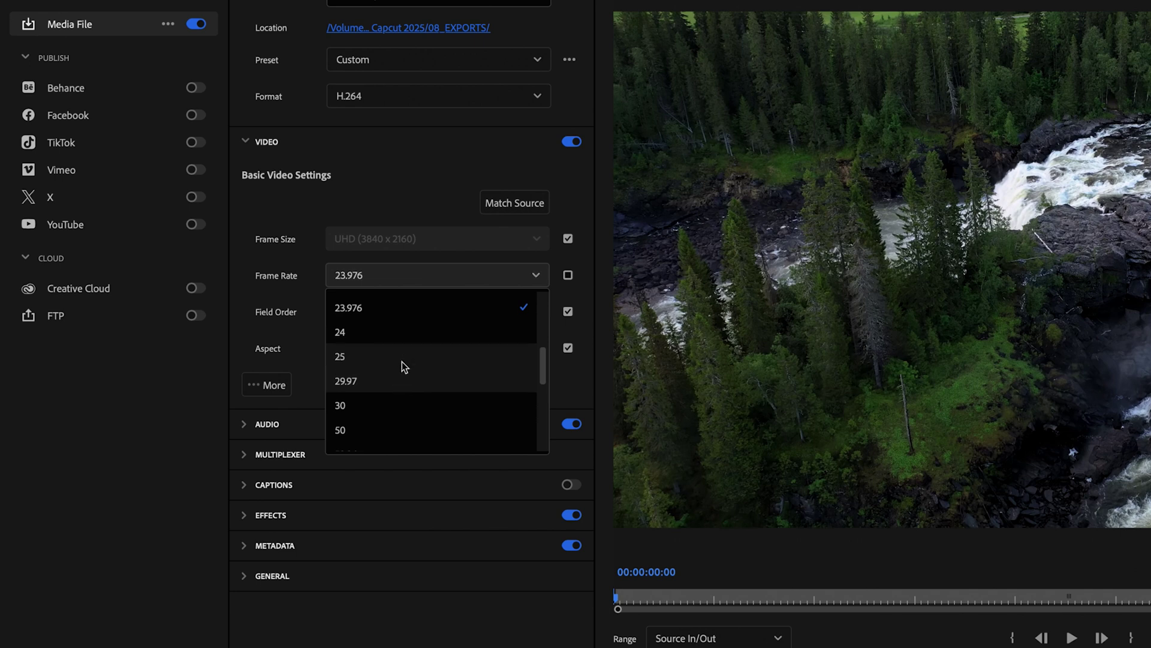
{"action": "scroll", "coordinate": [396, 354], "scroll_direction": "up", "scroll_amount": 1}
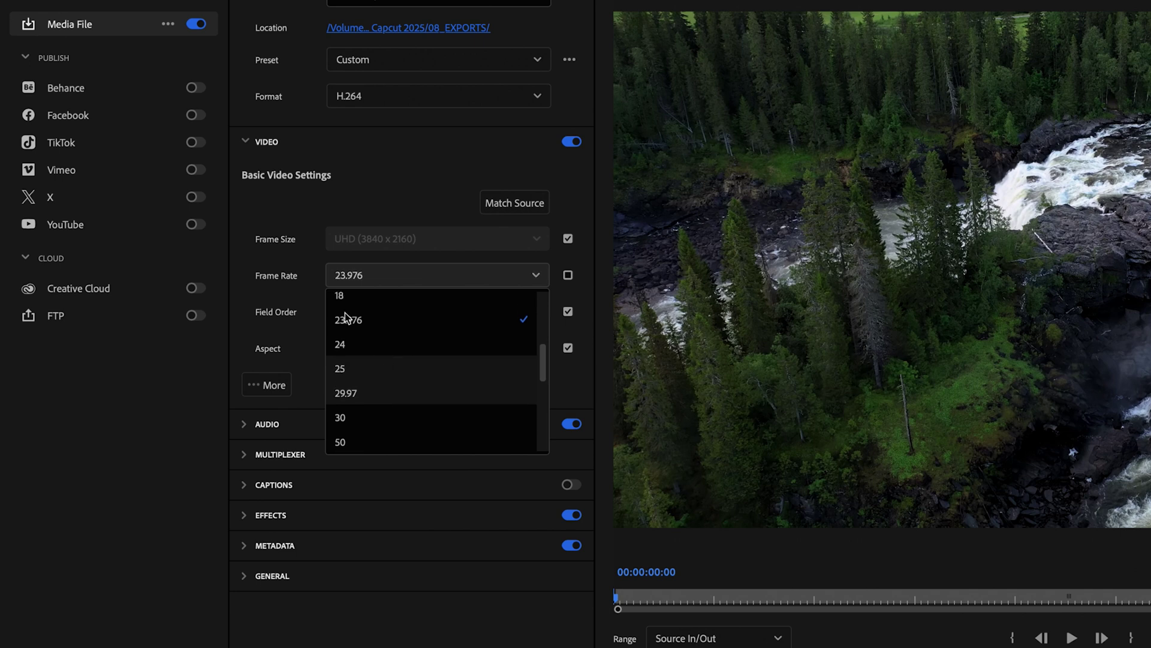
{"action": "left_click", "coordinate": [401, 325]}
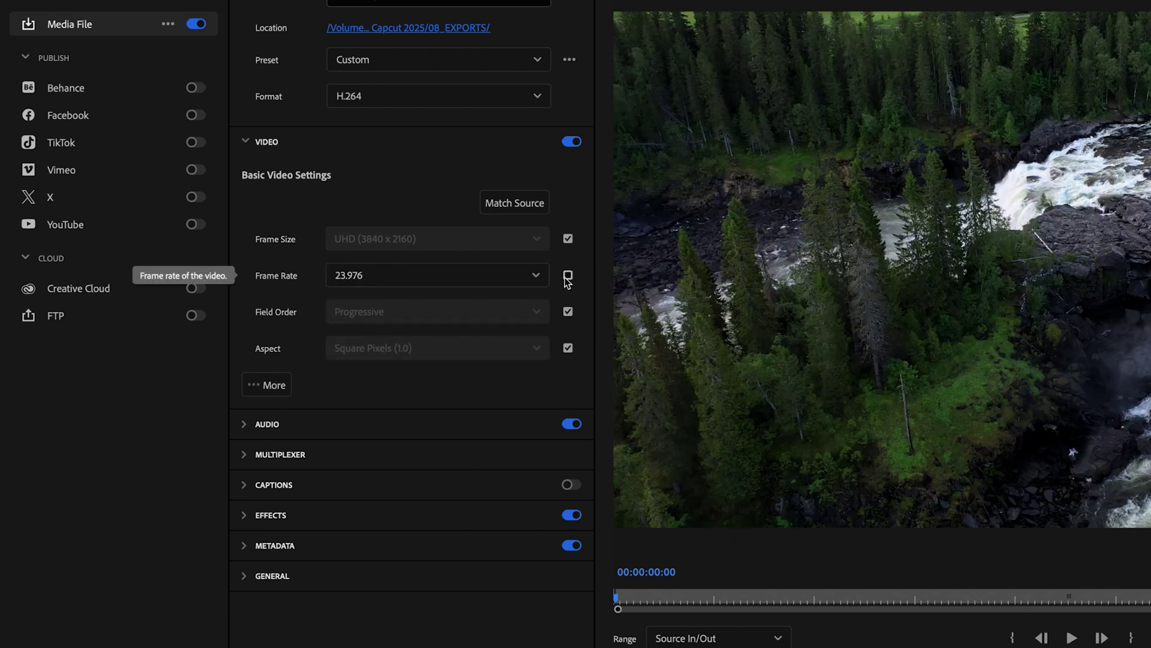
{"action": "left_click", "coordinate": [568, 277]}
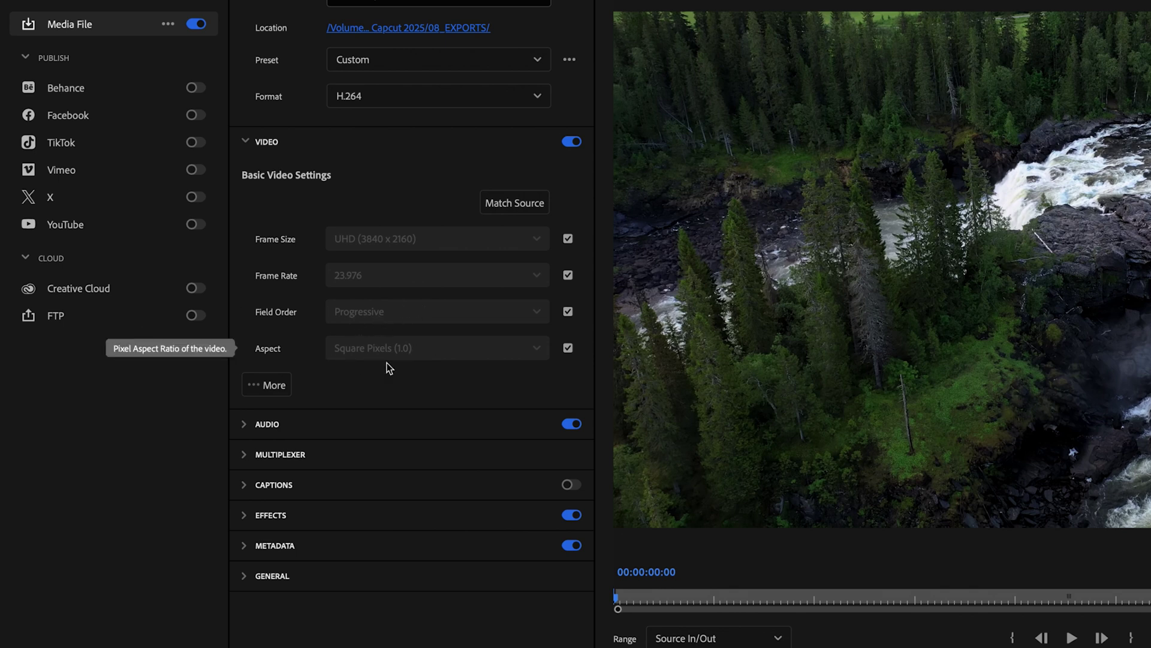
{"action": "left_click", "coordinate": [275, 389]}
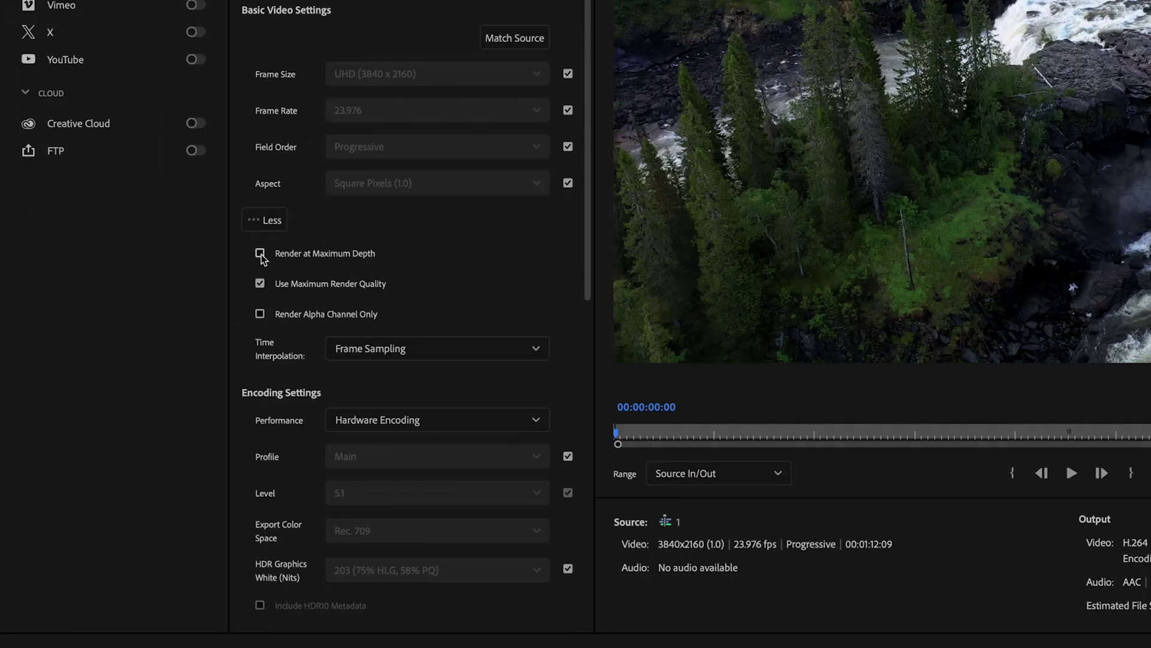
- Enable Render at Maximum Depth and Use Maximum Render Quality for the export
{"action": "left_click", "coordinate": [260, 253]}
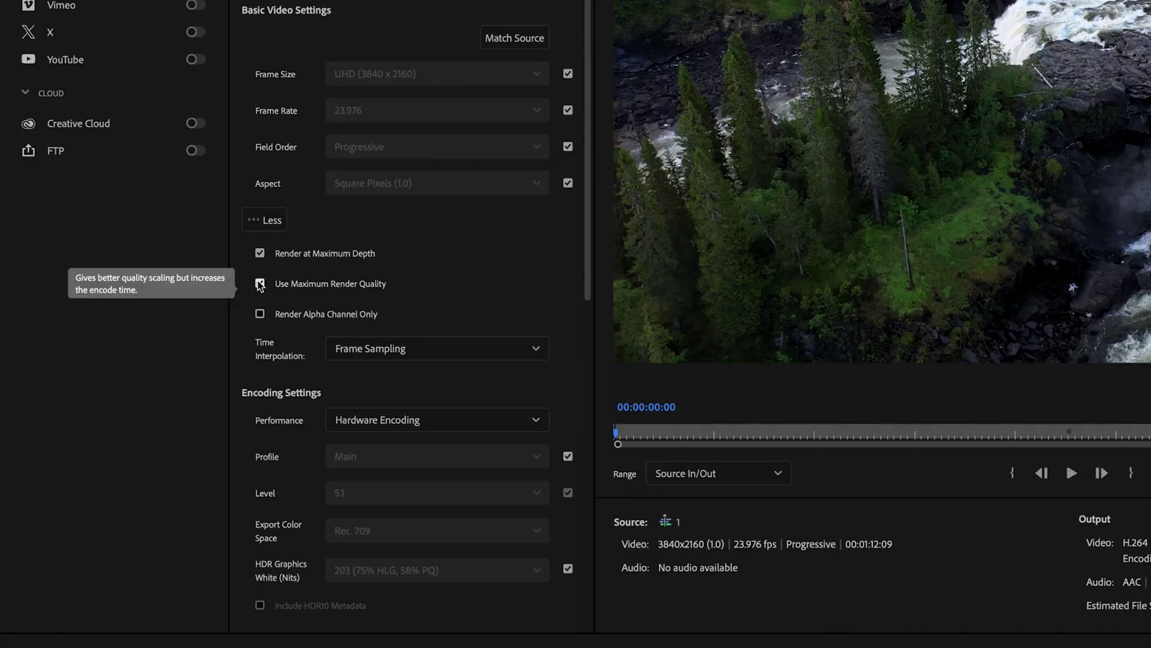
{"action": "left_click", "coordinate": [260, 284]}
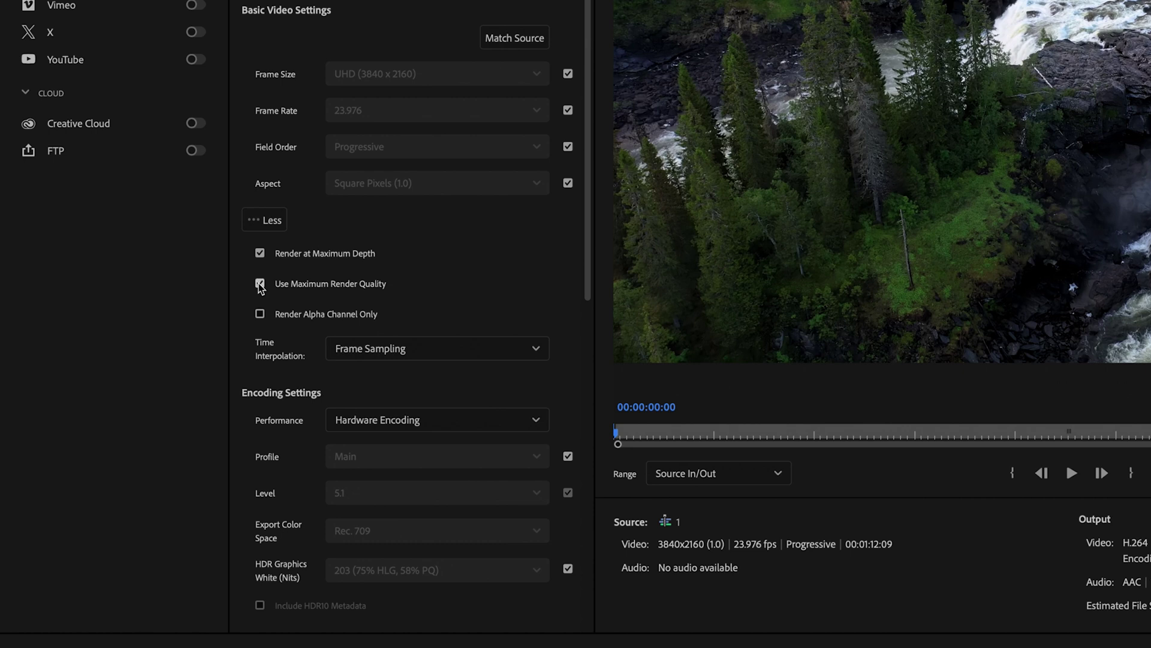
{"action": "scroll", "coordinate": [587, 264], "scroll_direction": "down", "scroll_amount": 6}
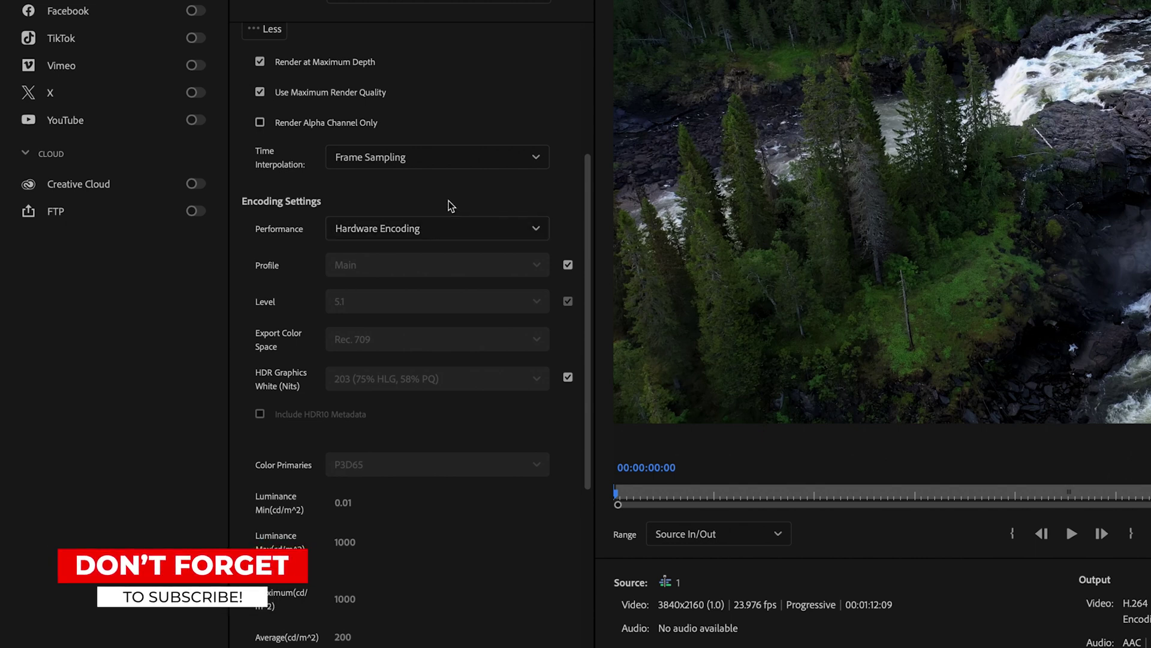
- Use Software Encoding with the High profile and encoding Level 5.2
{"action": "left_click", "coordinate": [433, 227]}
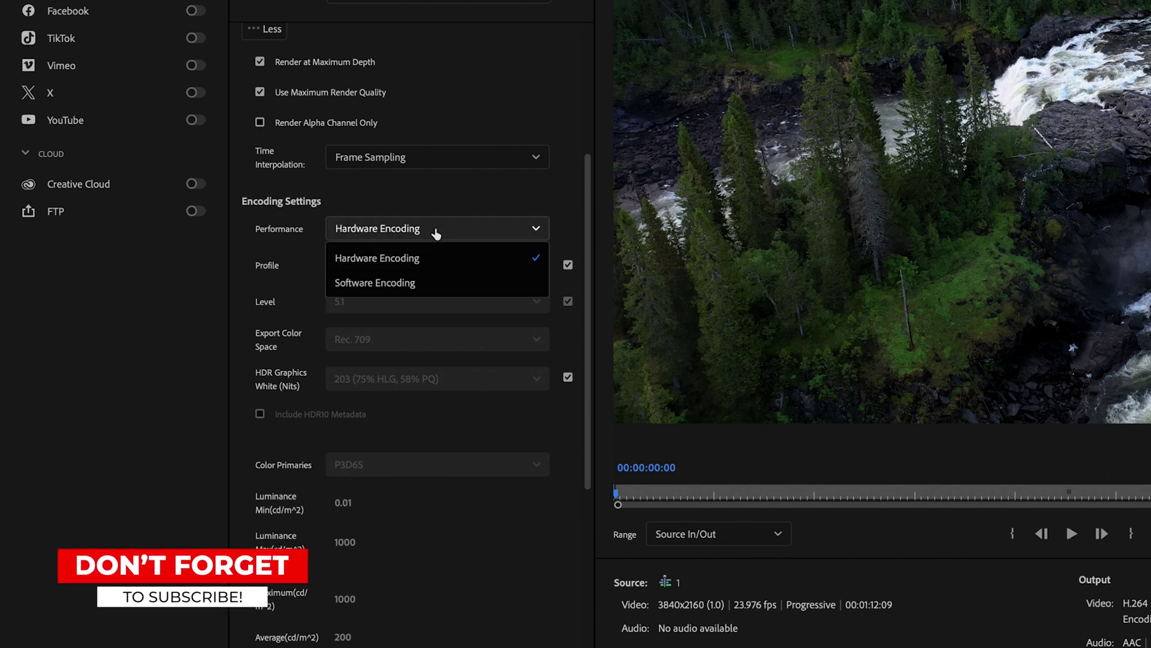
{"action": "left_click", "coordinate": [425, 284]}
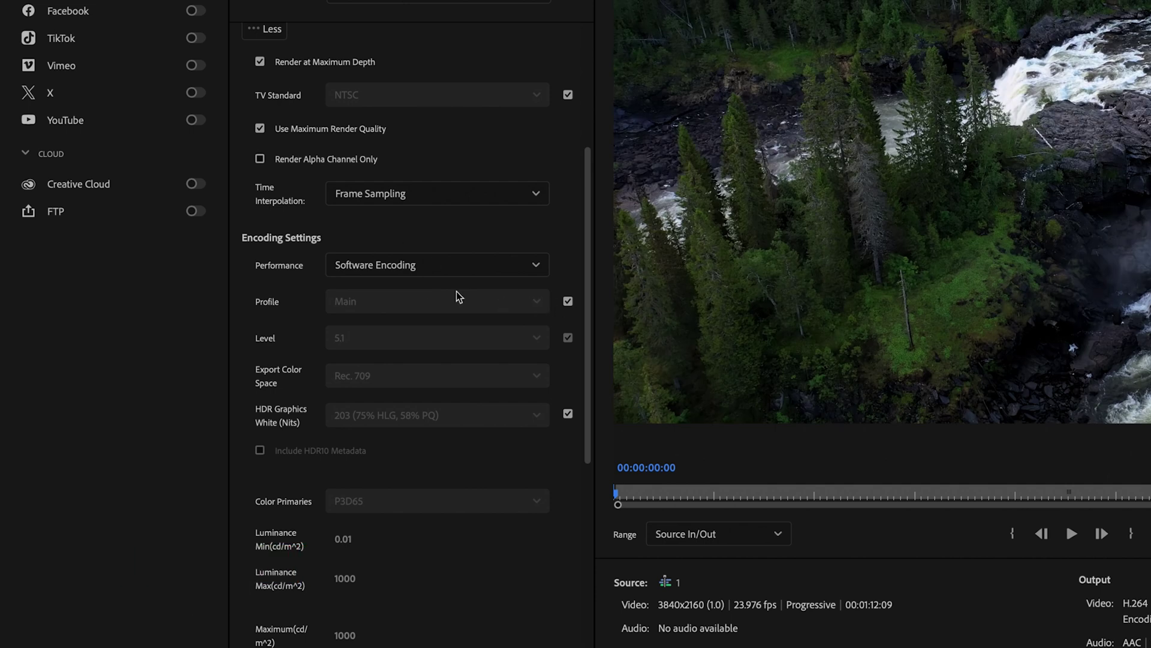
{"action": "left_click", "coordinate": [535, 301]}
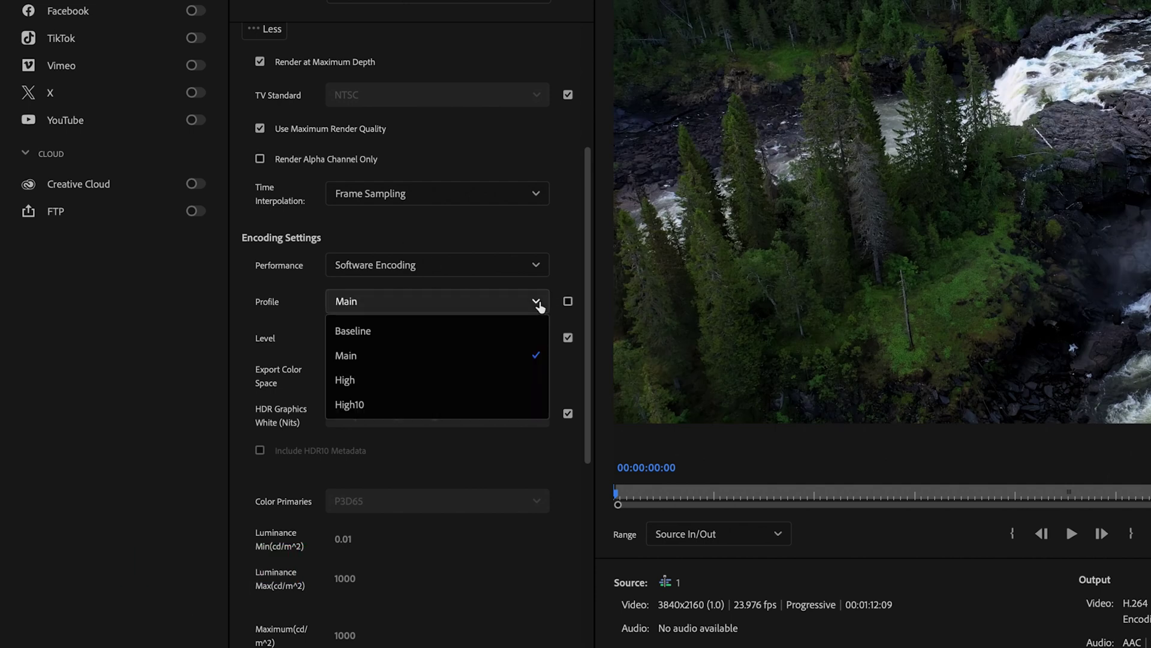
{"action": "key", "text": "Escape"}
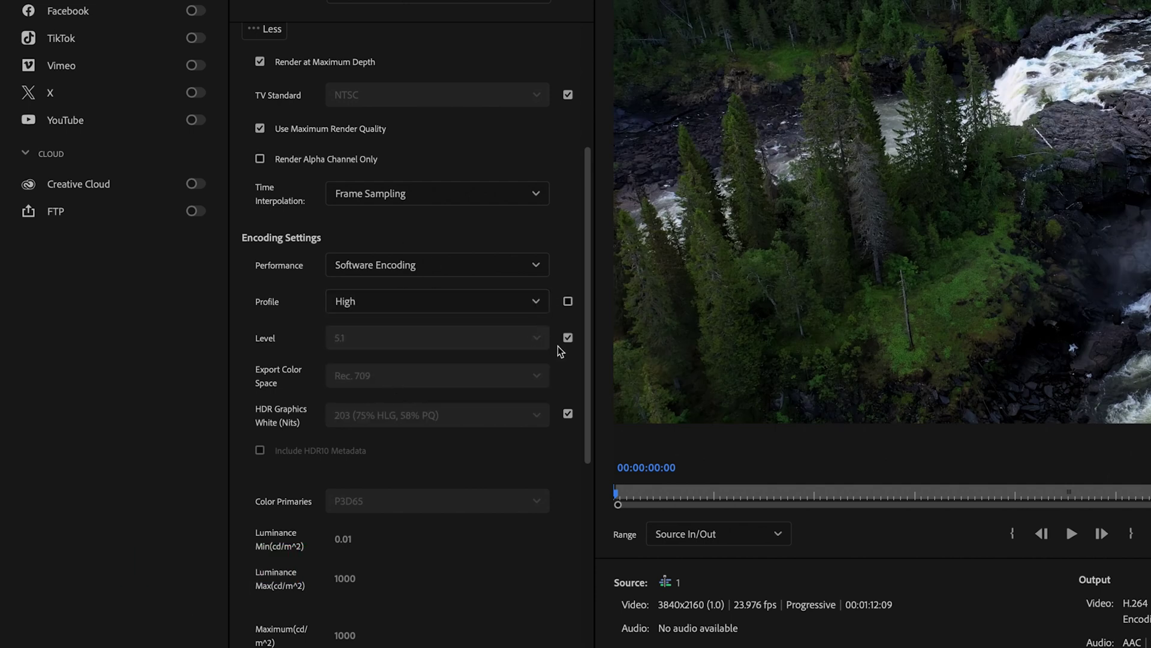
{"action": "left_click", "coordinate": [568, 338]}
{"action": "left_click", "coordinate": [534, 337]}
{"action": "scroll", "coordinate": [462, 424], "scroll_direction": "down", "scroll_amount": 5}
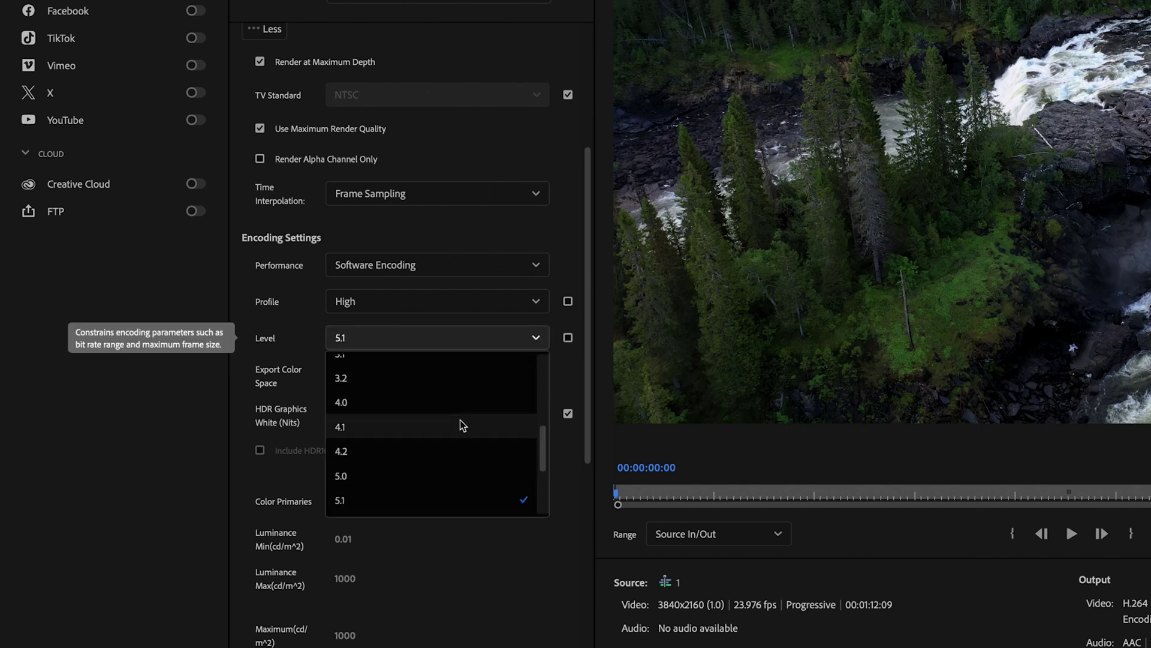
{"action": "left_click", "coordinate": [404, 506]}
{"action": "left_click_drag", "start_coordinate": [588, 301], "coordinate": [597, 531]}
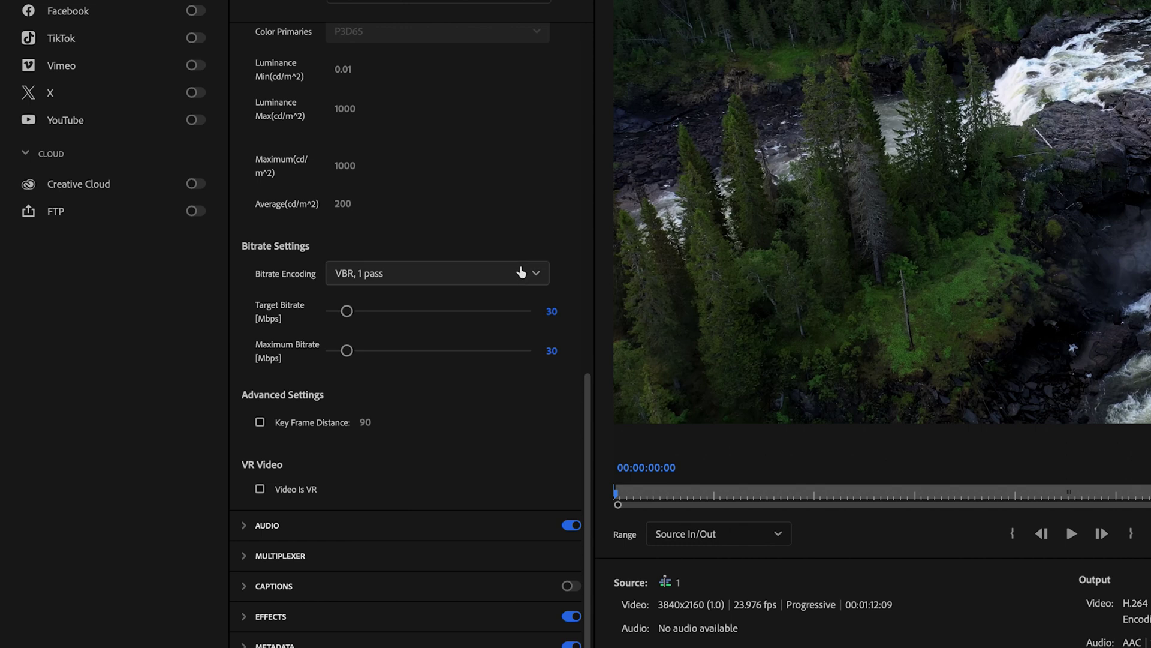
- Try CBR at 65 Mbps, then settle on VBR 1 pass with 30 Mbps target, 65 Mbps maximum
{"action": "left_click", "coordinate": [520, 273]}
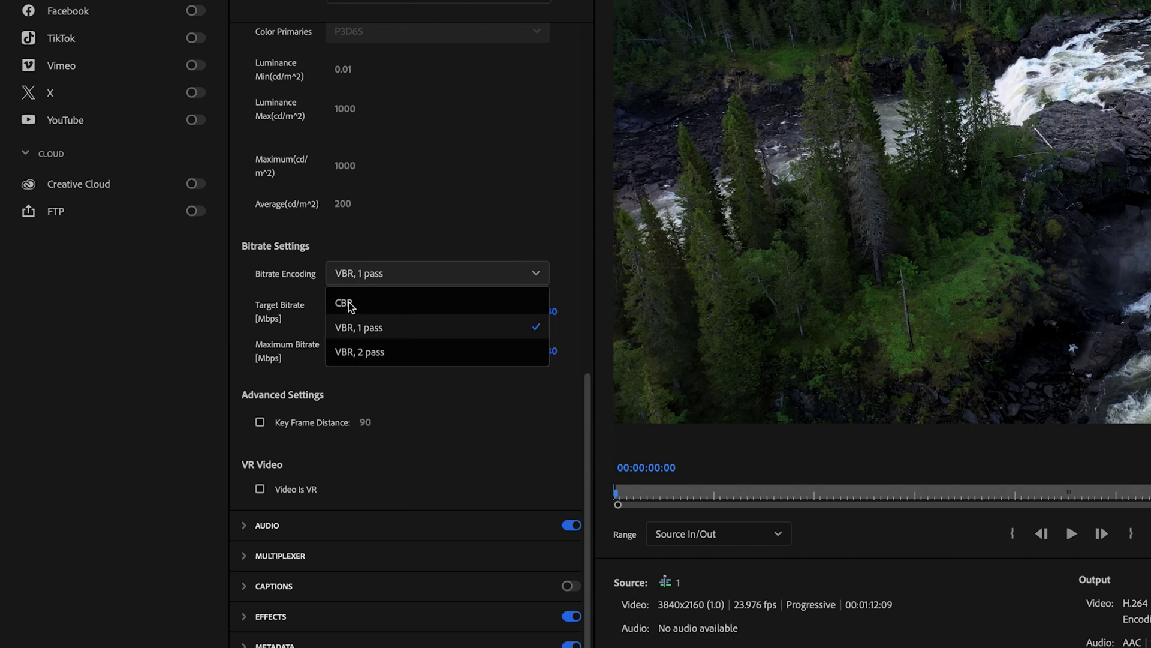
{"action": "left_click", "coordinate": [378, 304]}
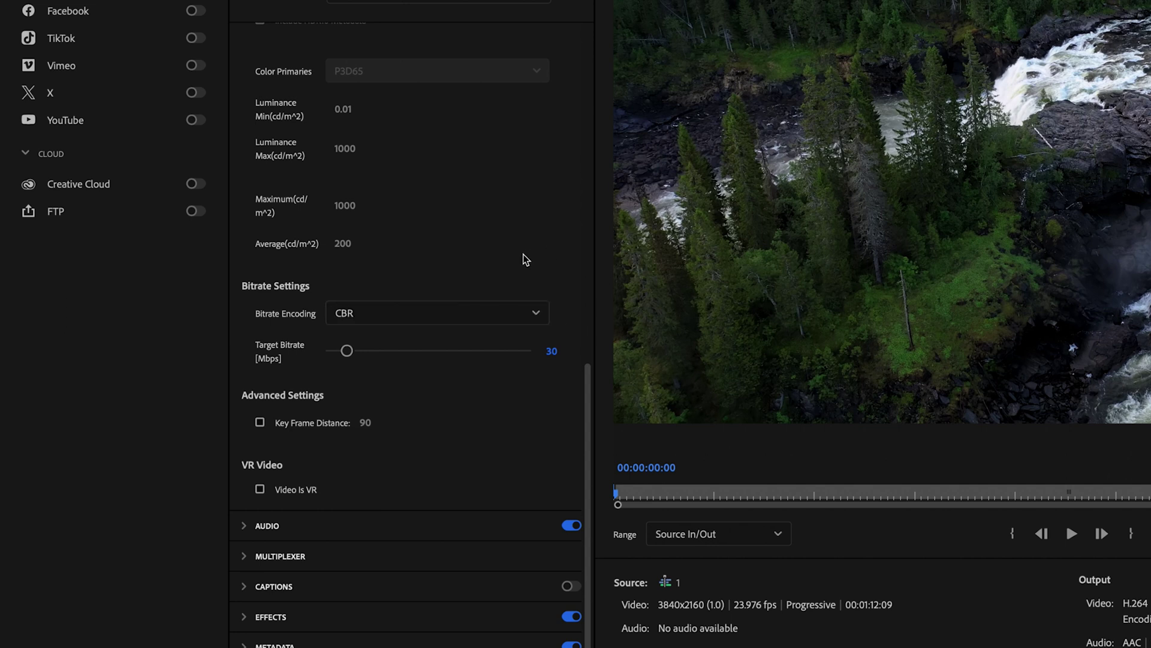
{"action": "left_click", "coordinate": [534, 314]}
{"action": "left_click", "coordinate": [541, 338]}
{"action": "left_click", "coordinate": [555, 354]}
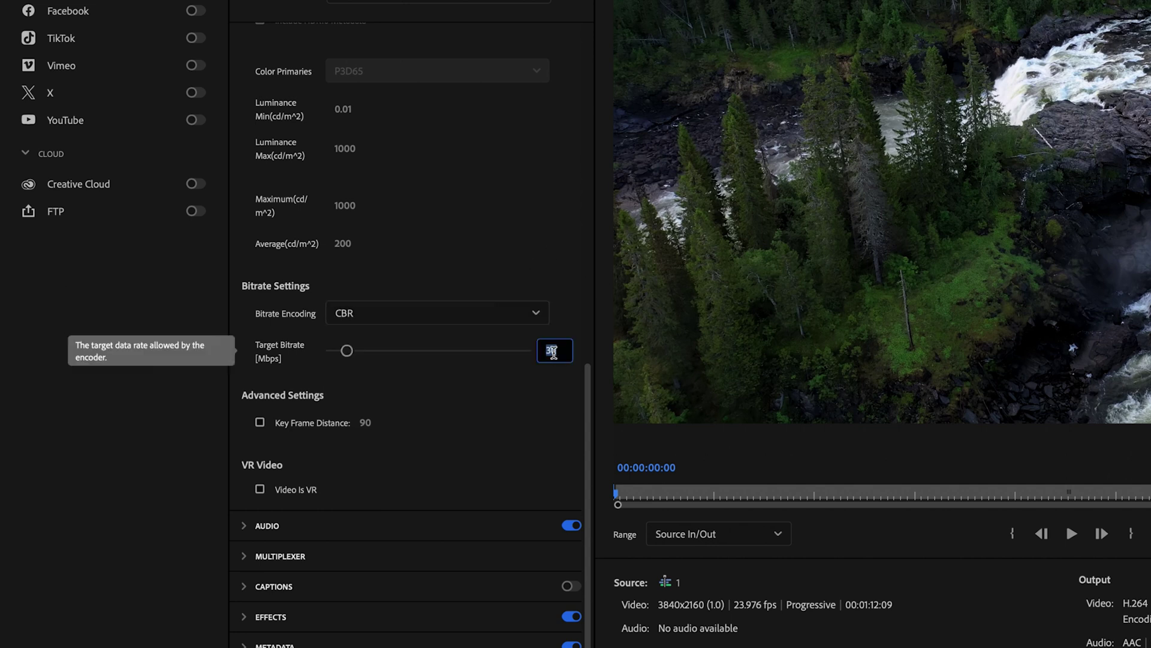
{"action": "type", "text": "65"}
{"action": "key", "text": "Return"}
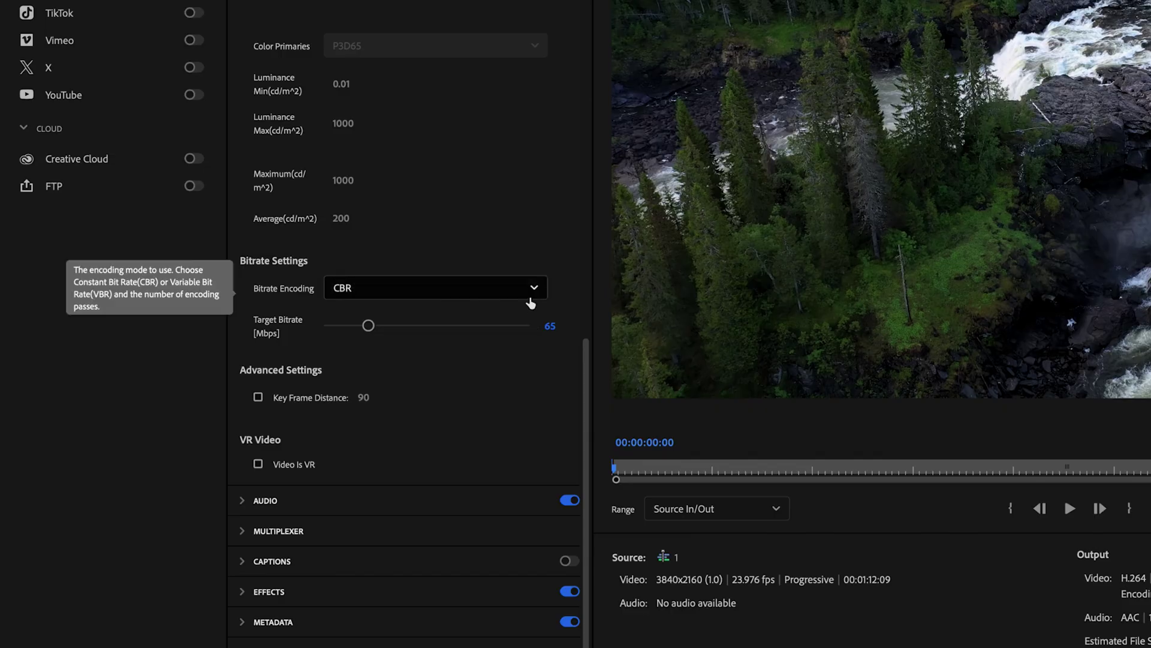
{"action": "left_click", "coordinate": [529, 289]}
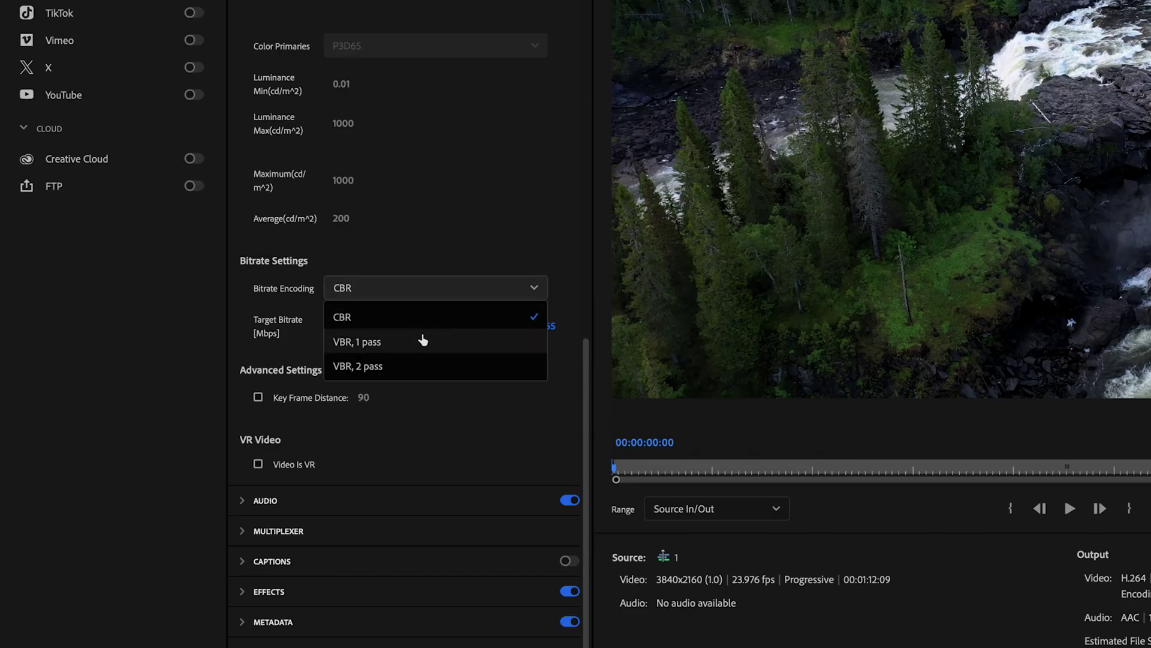
{"action": "left_click", "coordinate": [424, 338]}
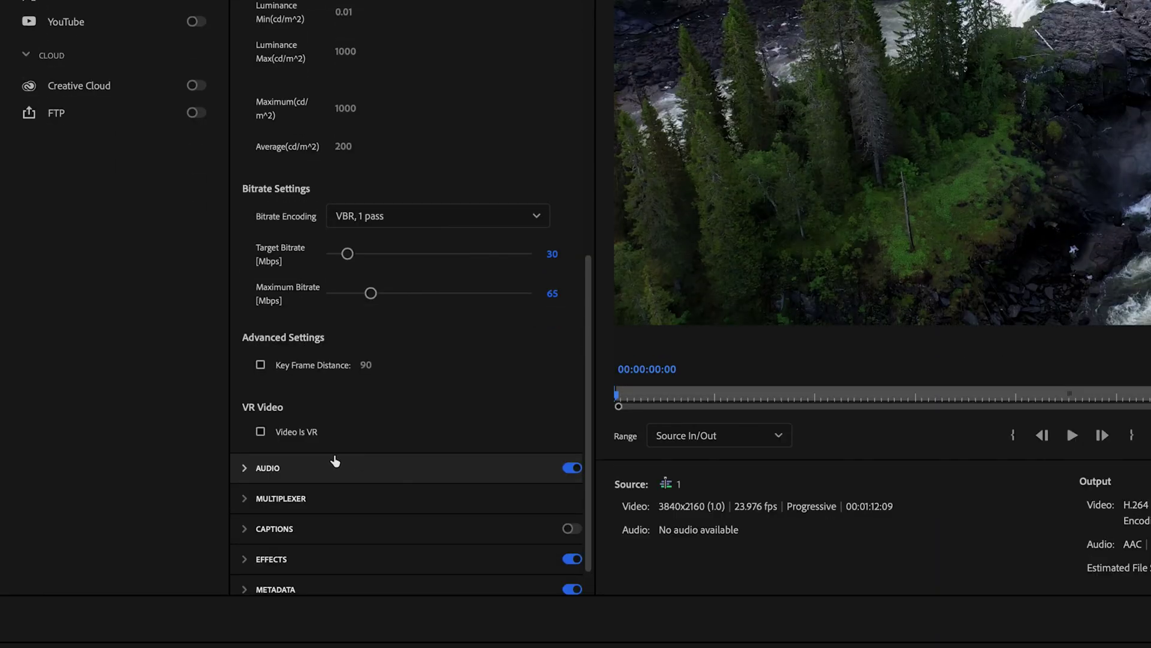
- Expand the Audio settings and set the AAC bitrate to 320 kbps
{"action": "left_click", "coordinate": [572, 469]}
{"action": "left_click", "coordinate": [571, 469]}
{"action": "left_click", "coordinate": [246, 471]}
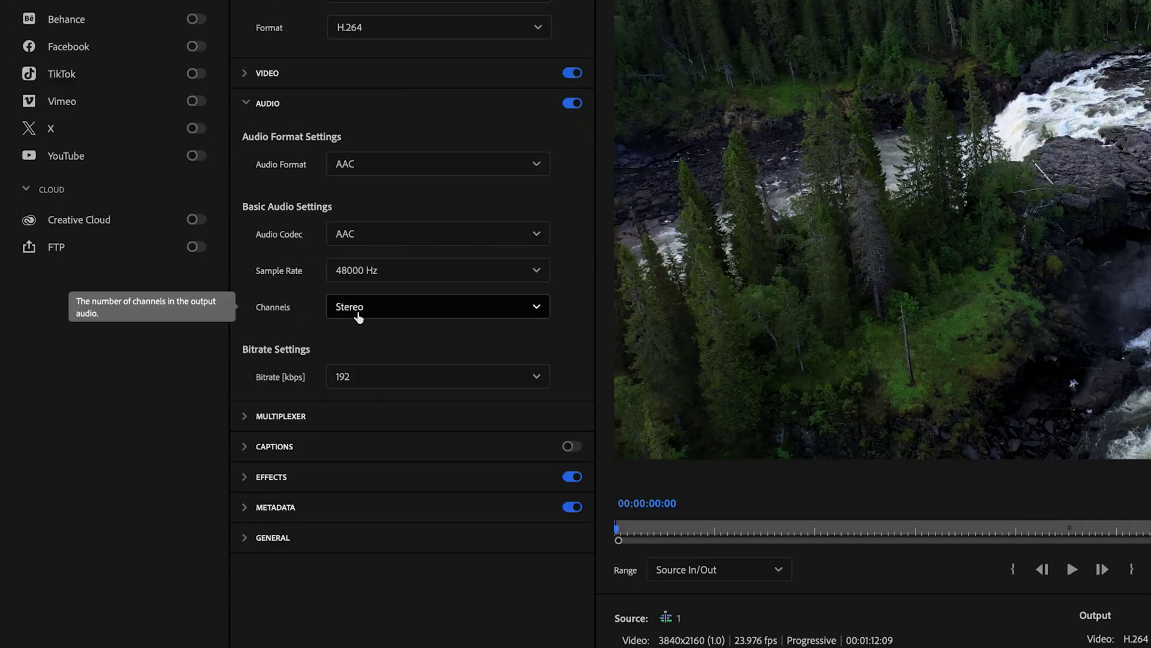
{"action": "left_click", "coordinate": [390, 377]}
{"action": "scroll", "coordinate": [408, 492], "scroll_direction": "down", "scroll_amount": 5}
{"action": "left_click", "coordinate": [372, 468]}
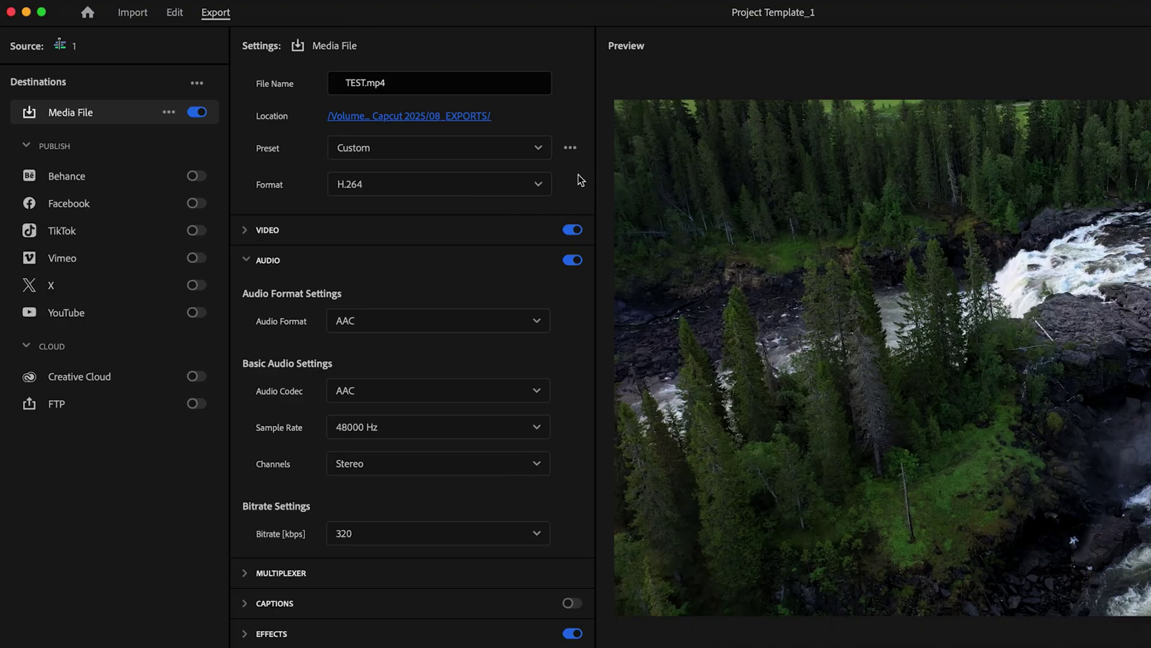
- Save the settings as preset 'Best 4K Export Setting 2025' and keep it selected as the active preset
{"action": "left_click", "coordinate": [568, 148]}
{"action": "left_click", "coordinate": [562, 181]}
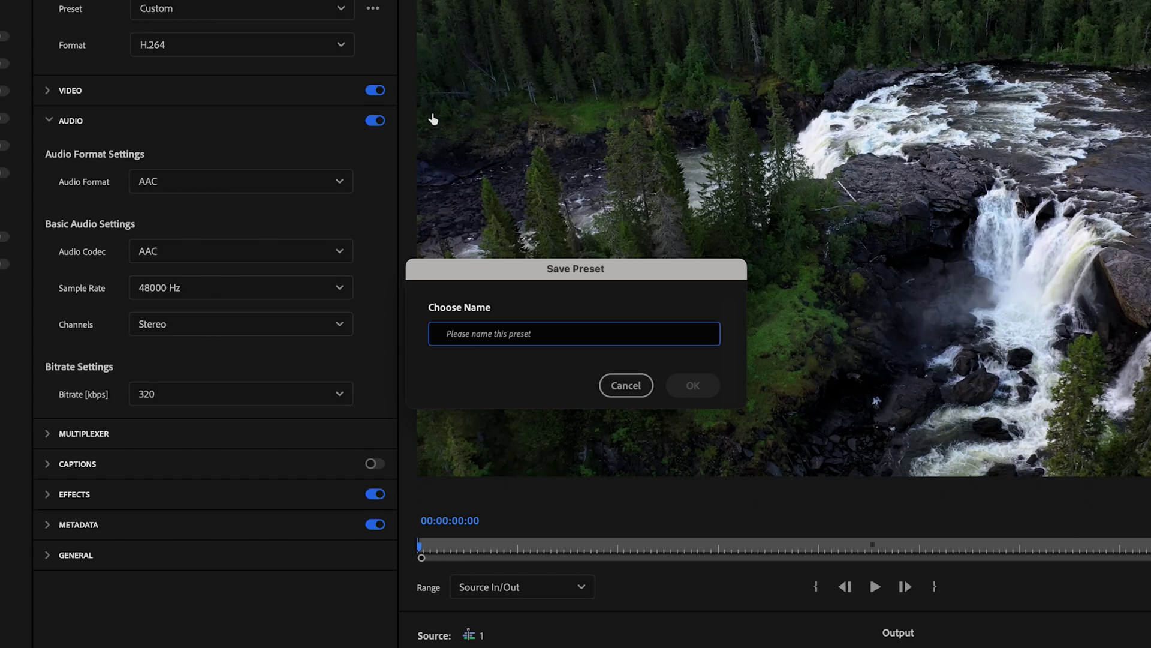
{"action": "type", "text": "B"}
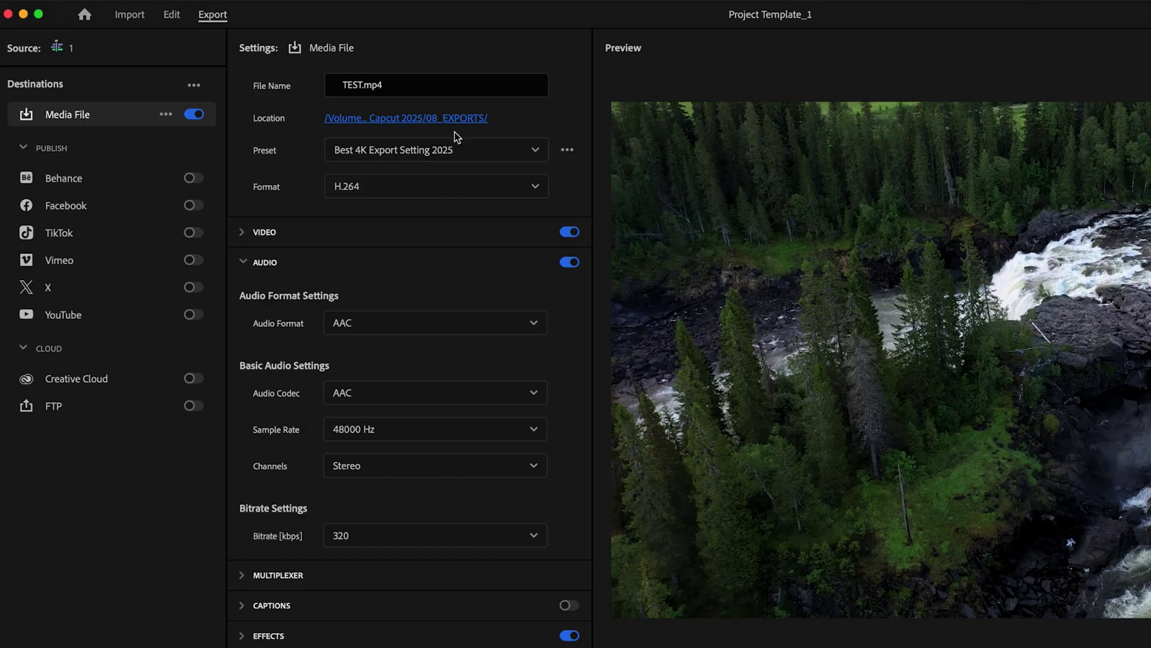
{"action": "left_click", "coordinate": [516, 149]}
{"action": "left_click", "coordinate": [467, 475]}
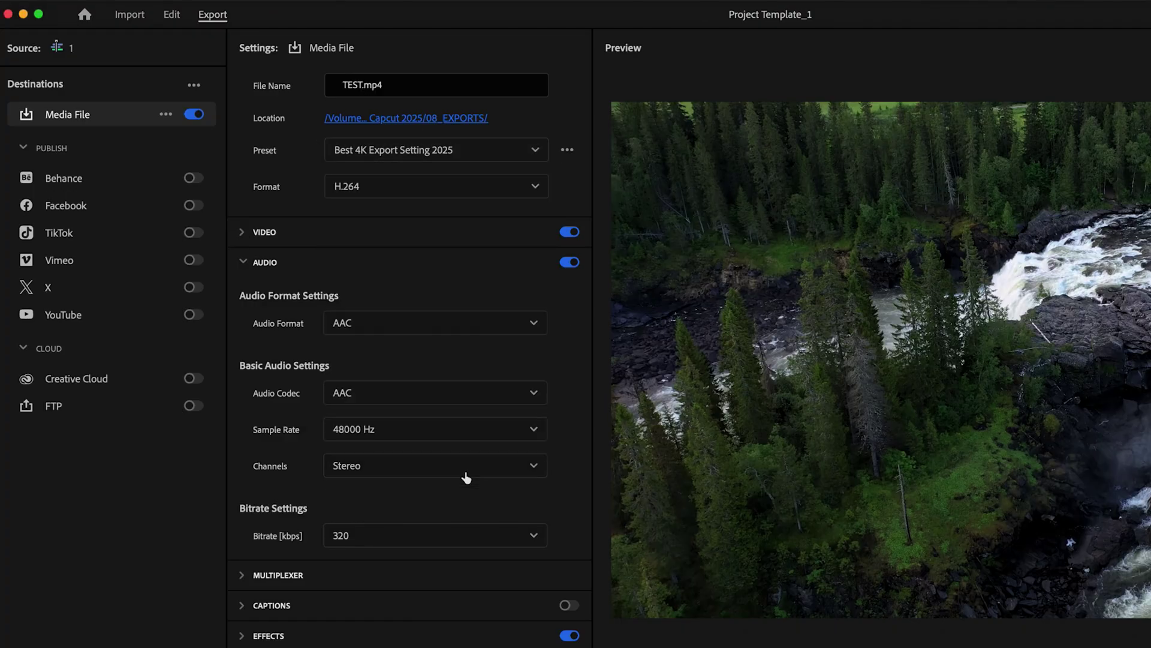